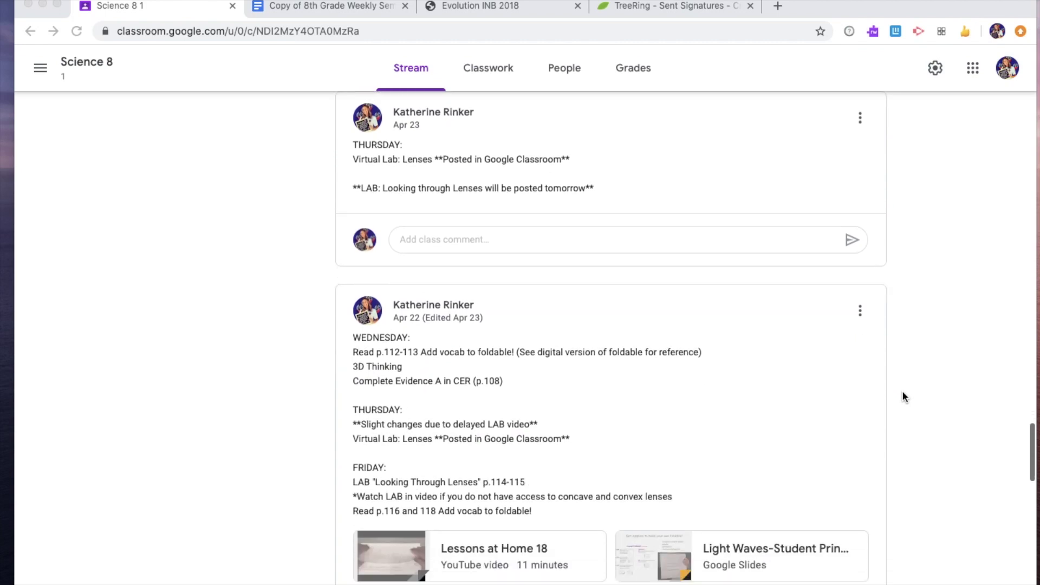
- Examine the Science 8 stream from the older posts up to the newest Evolution unit announcement and its May 4-8 schedule
scroll(902, 391, up, 10)
scroll(902, 391, up, 15)
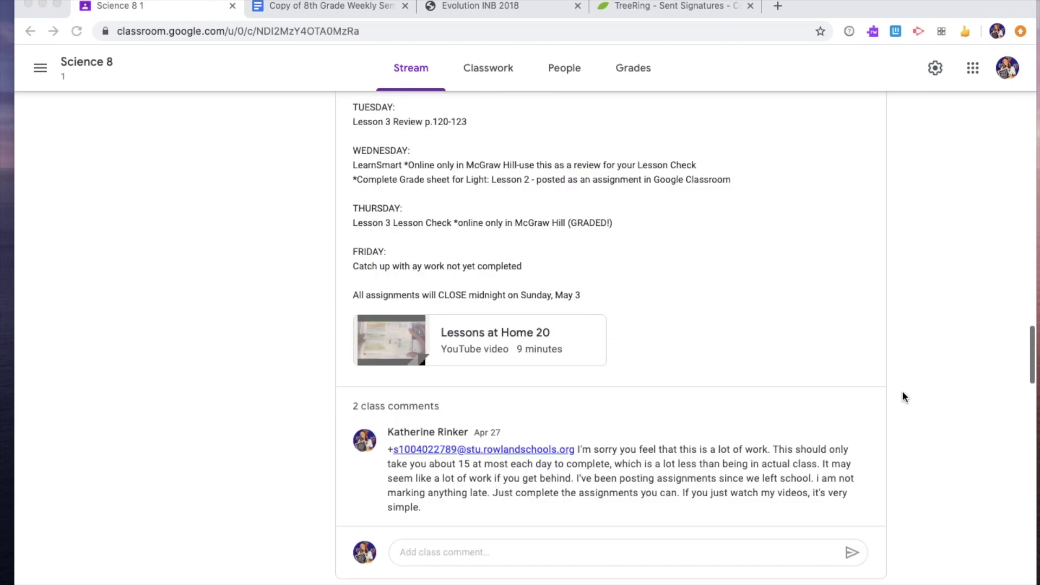
scroll(902, 391, up, 15)
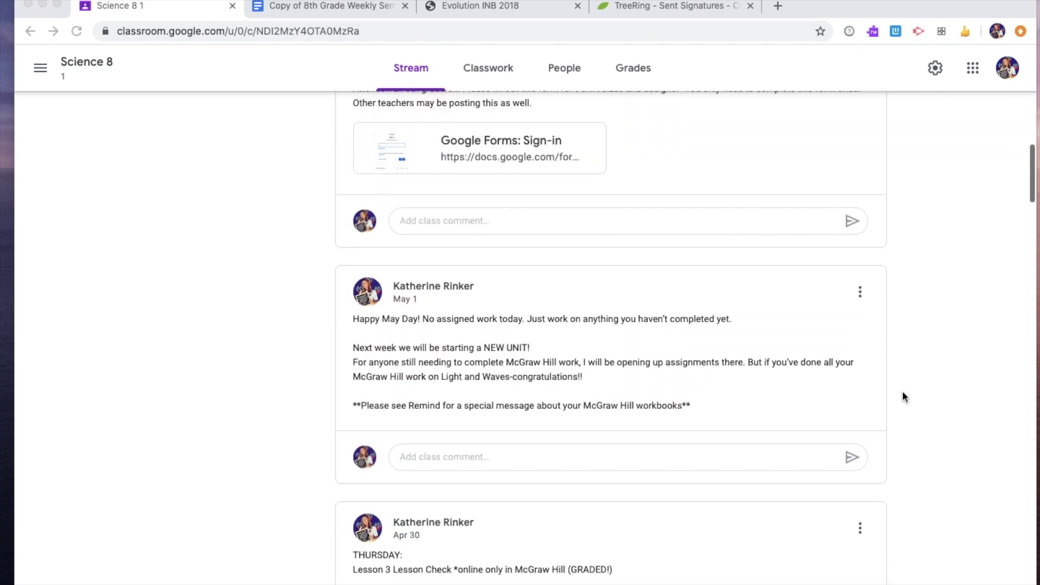
scroll(901, 391, up, 4)
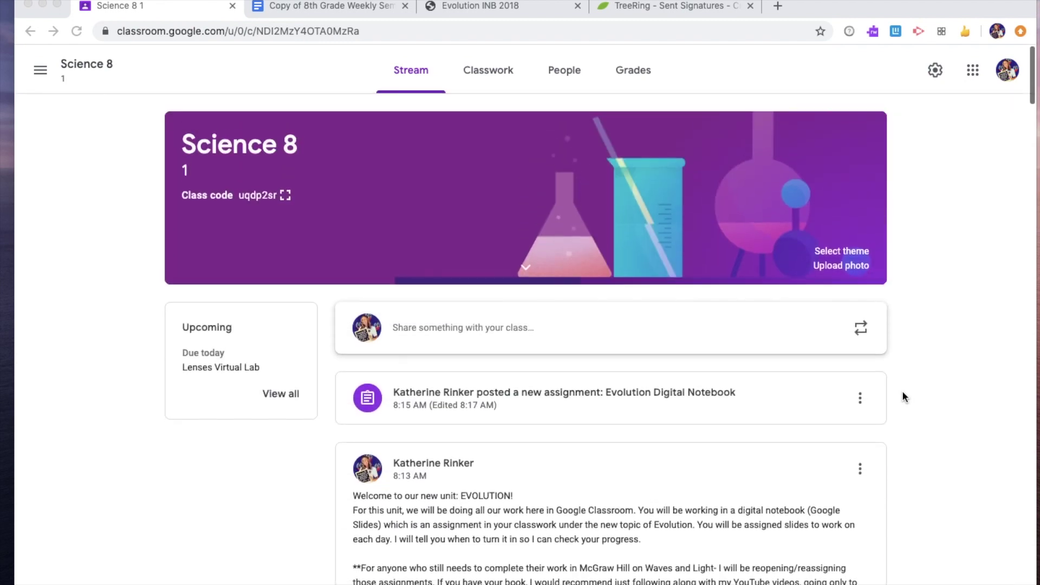
scroll(902, 391, down, 2)
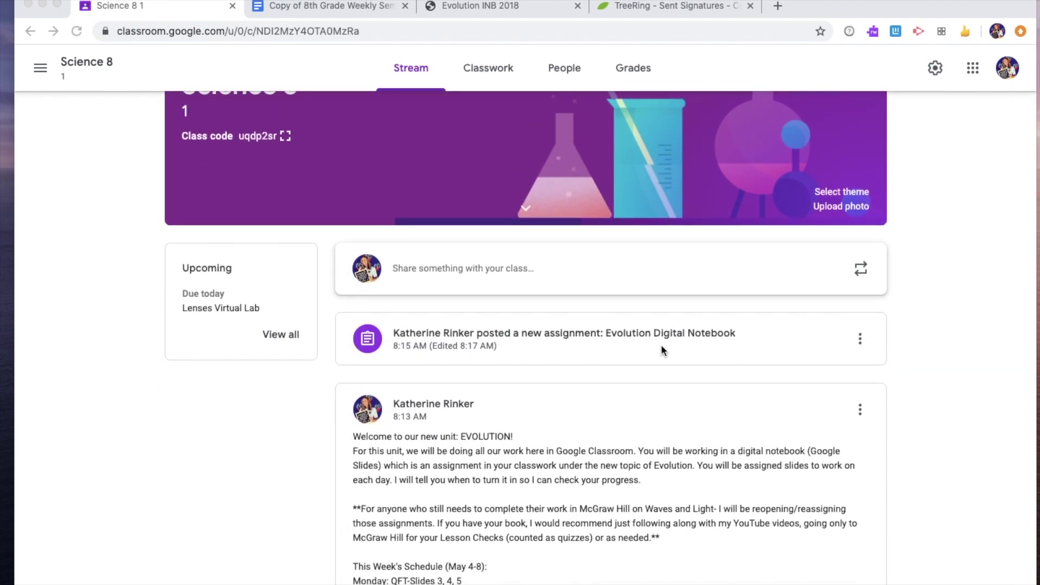
scroll(671, 350, down, 3)
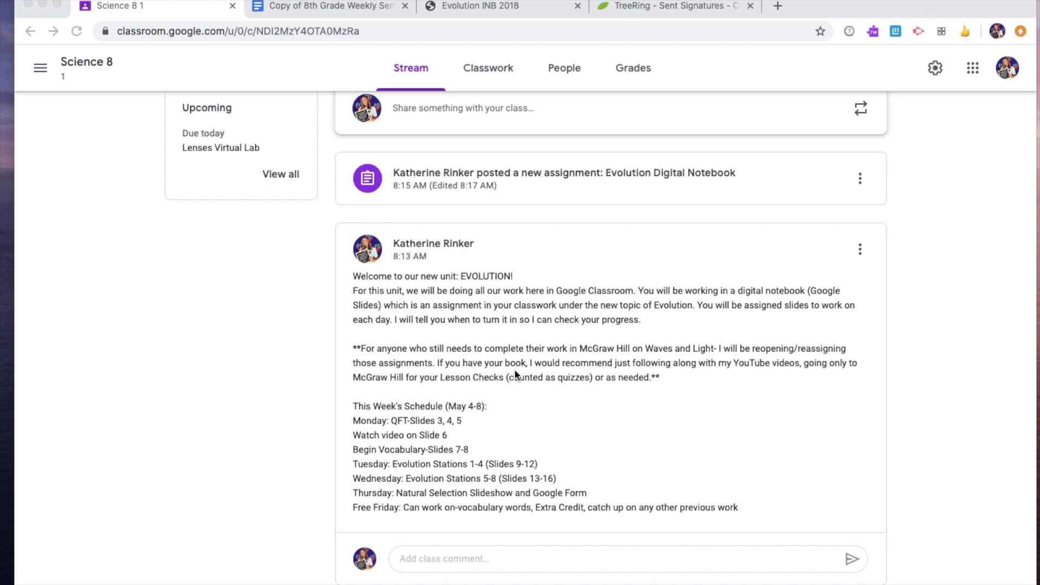
scroll(515, 374, up, 3)
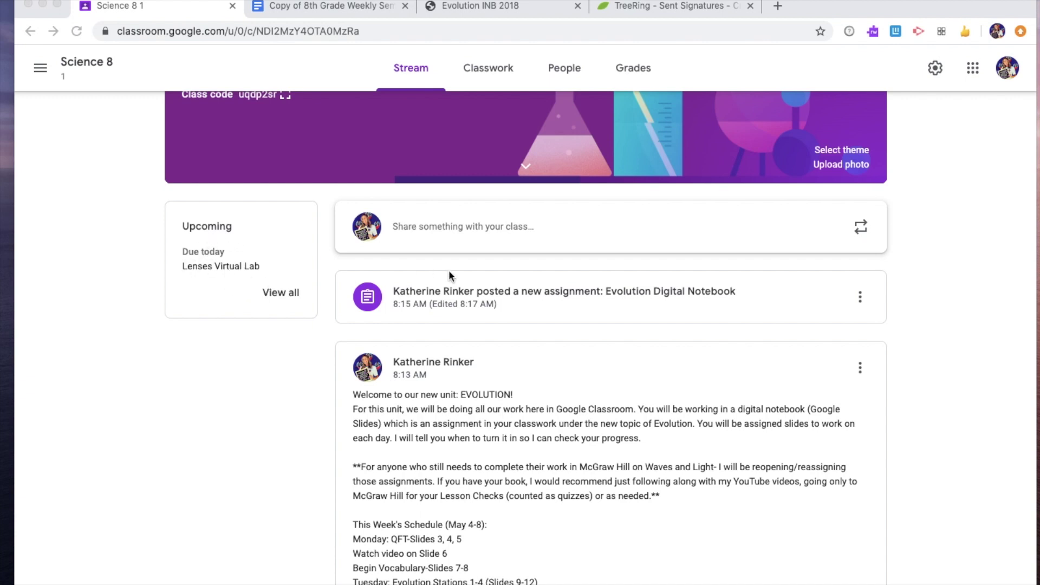
scroll(564, 380, down, 3)
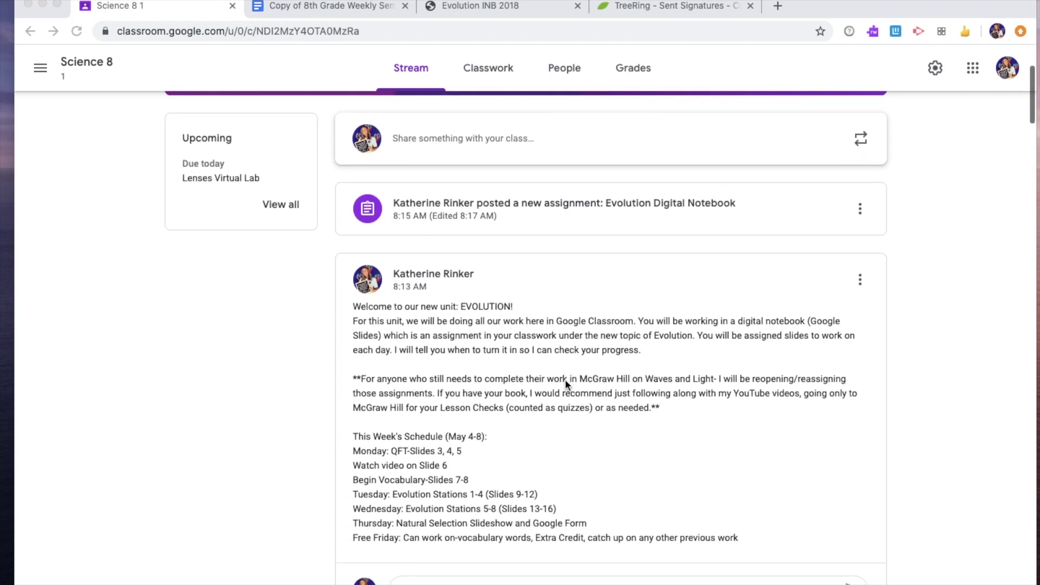
scroll(453, 417, up, 5)
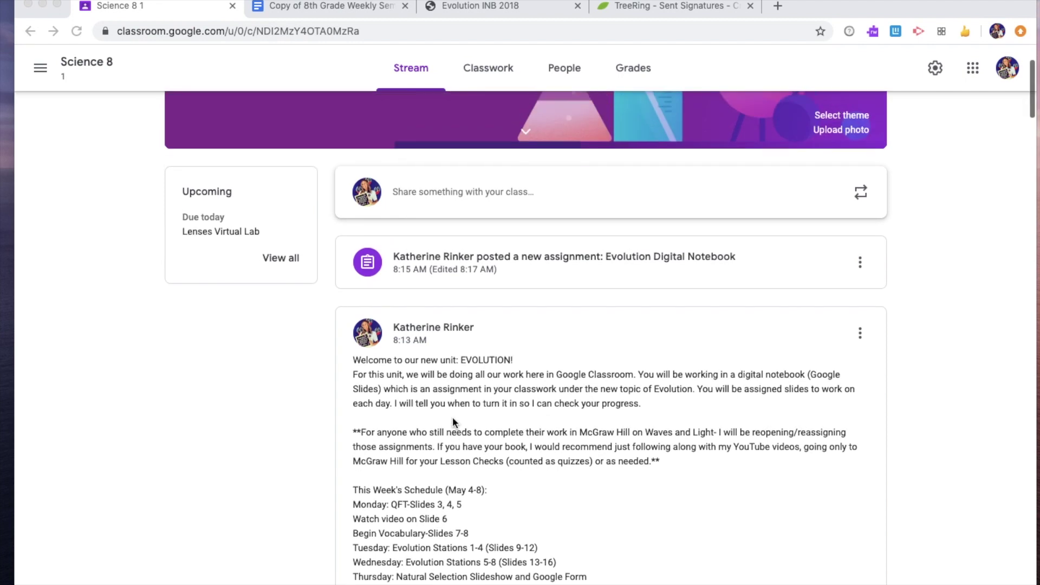
- Open the class's Classwork page and look over the Evolution, Light, Waves and Extra Credit topics
click(487, 71)
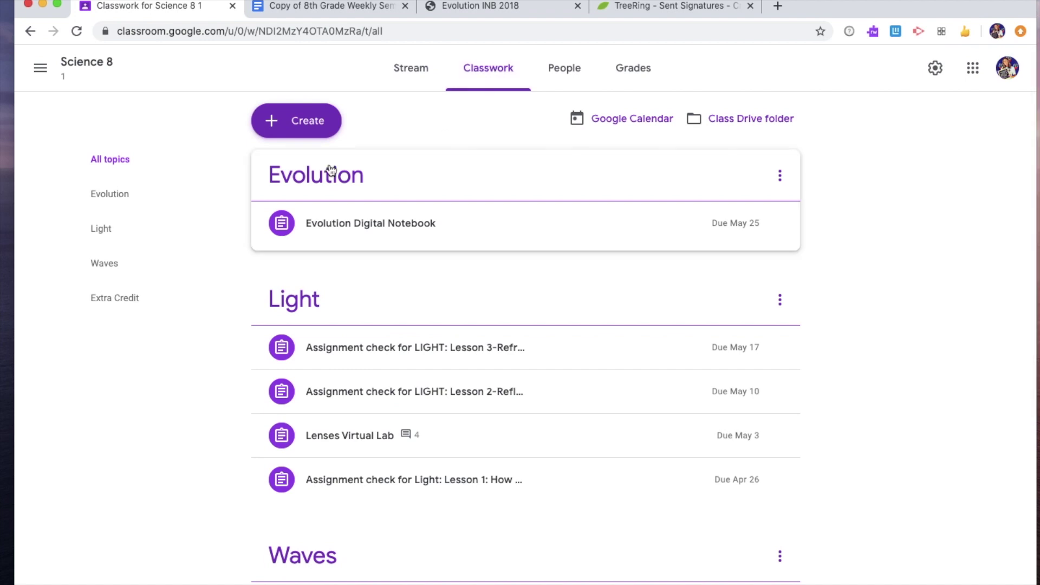
scroll(368, 269, down, 2)
scroll(367, 270, down, 6)
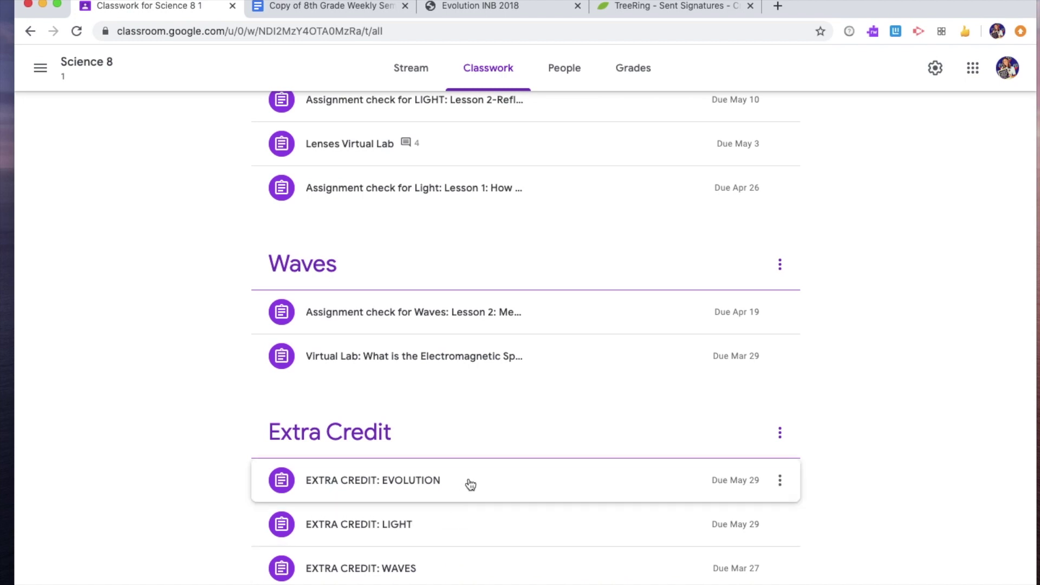
scroll(470, 483, up, 3)
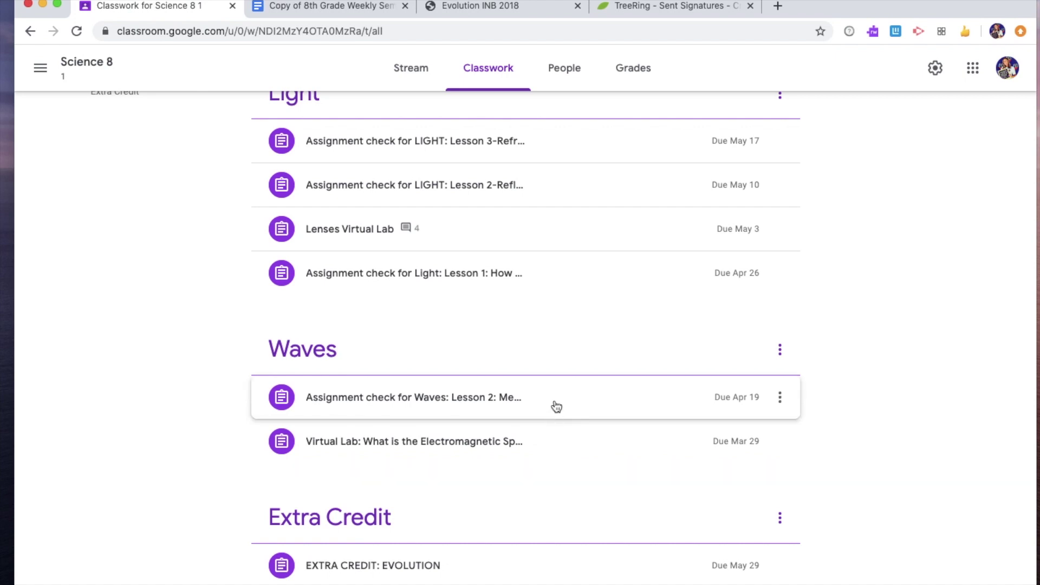
- Expand the Waves Lesson 2 assignment check and the Light Lesson 1 assignment check to view their details
click(488, 400)
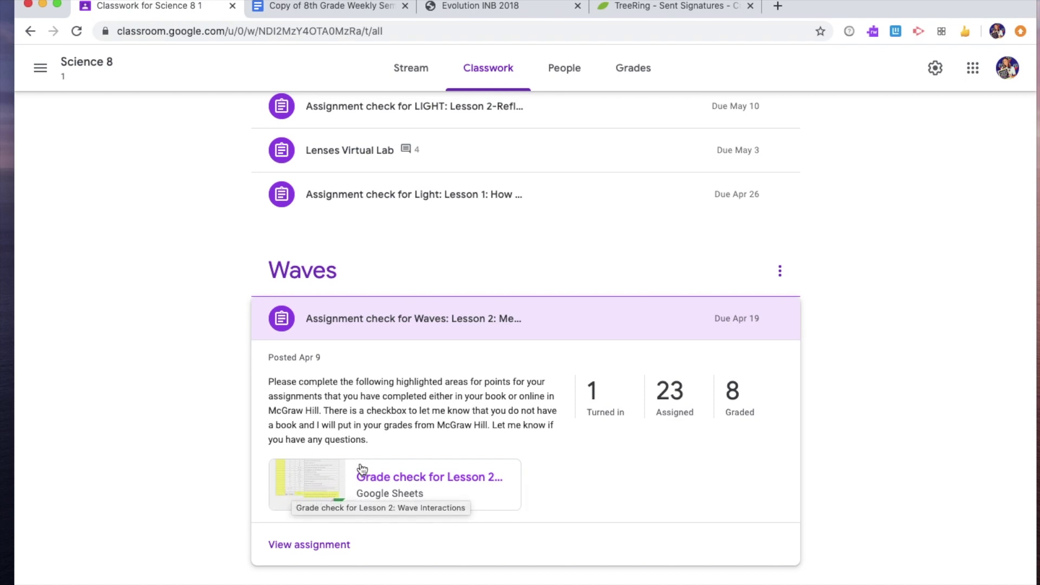
scroll(573, 472, up, 1)
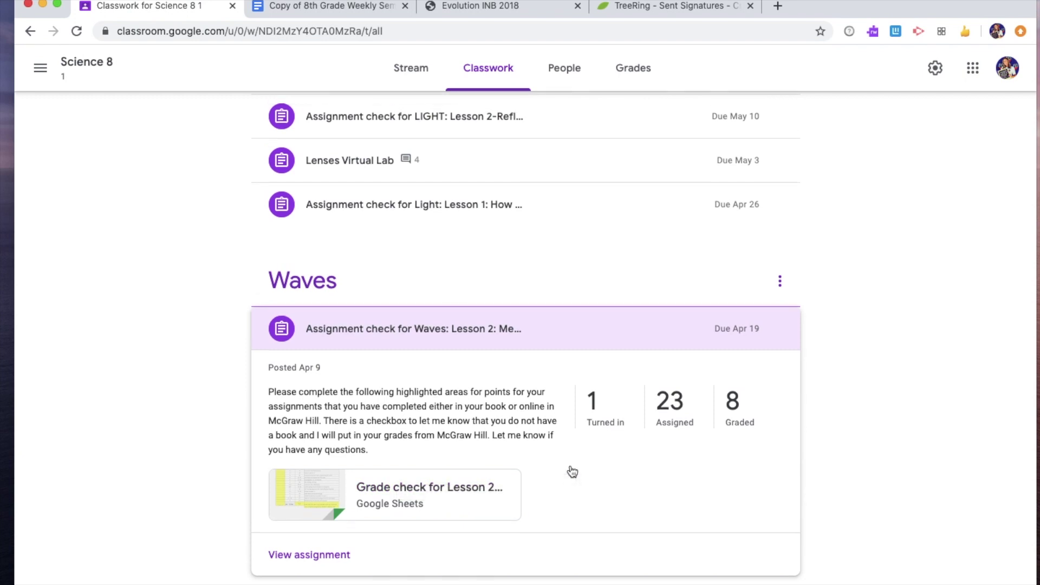
scroll(572, 471, up, 2)
scroll(572, 471, up, 3)
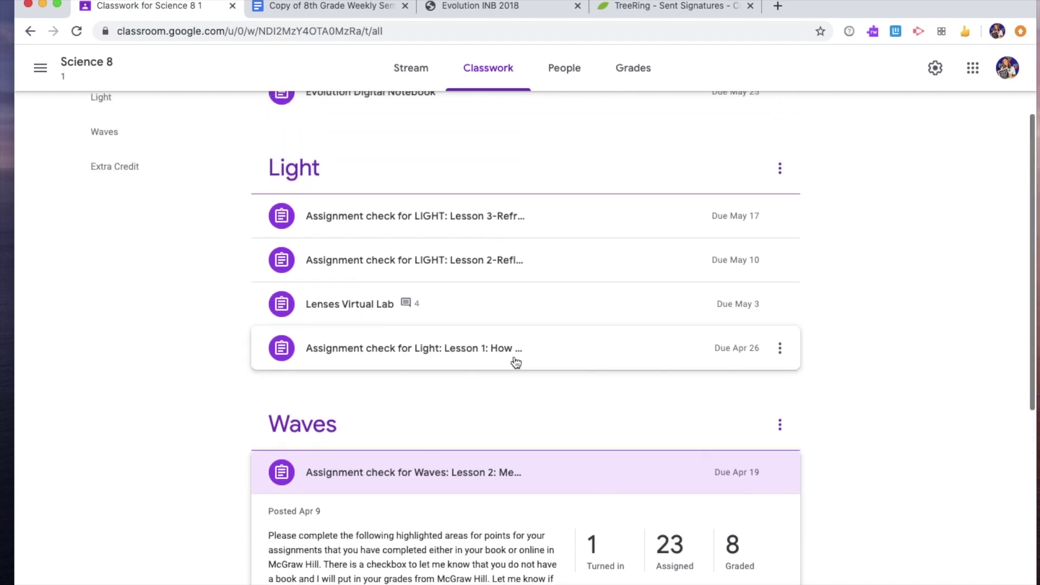
click(539, 353)
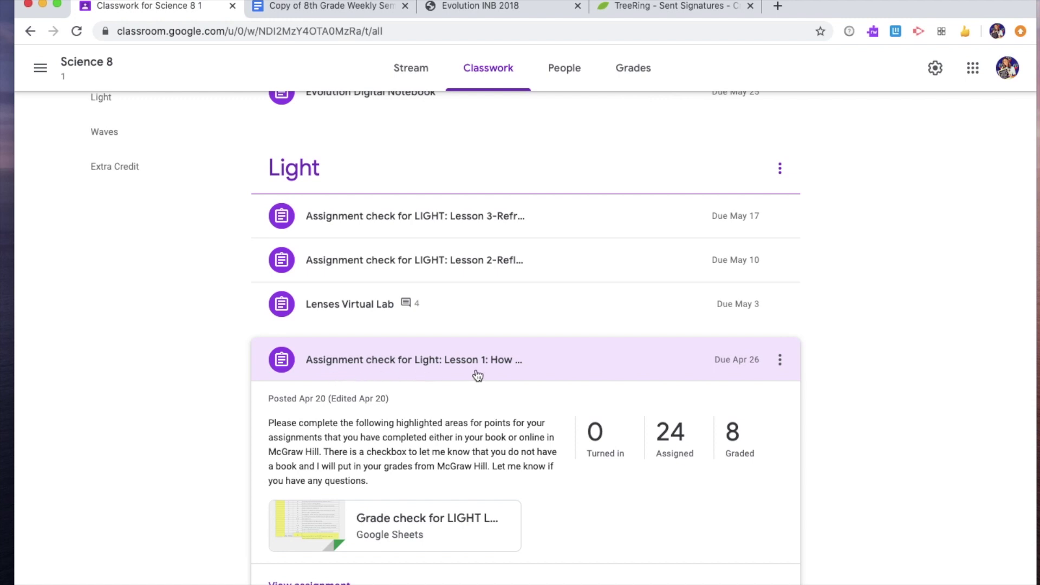
- View the details of the Lenses Virtual Lab and the Light Lesson 2 and Lesson 3 assignment checks
click(431, 302)
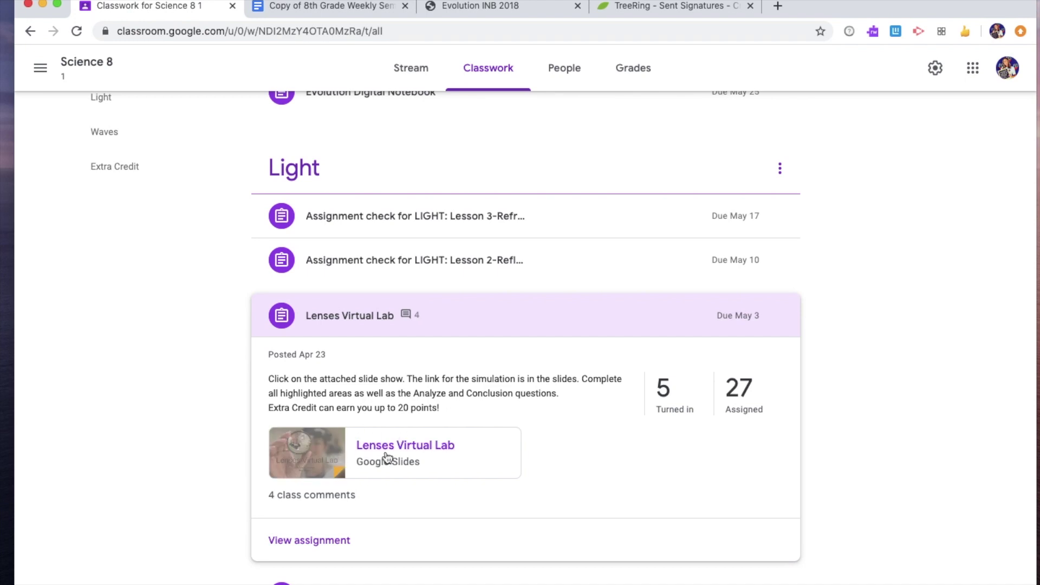
scroll(524, 484, up, 3)
click(490, 350)
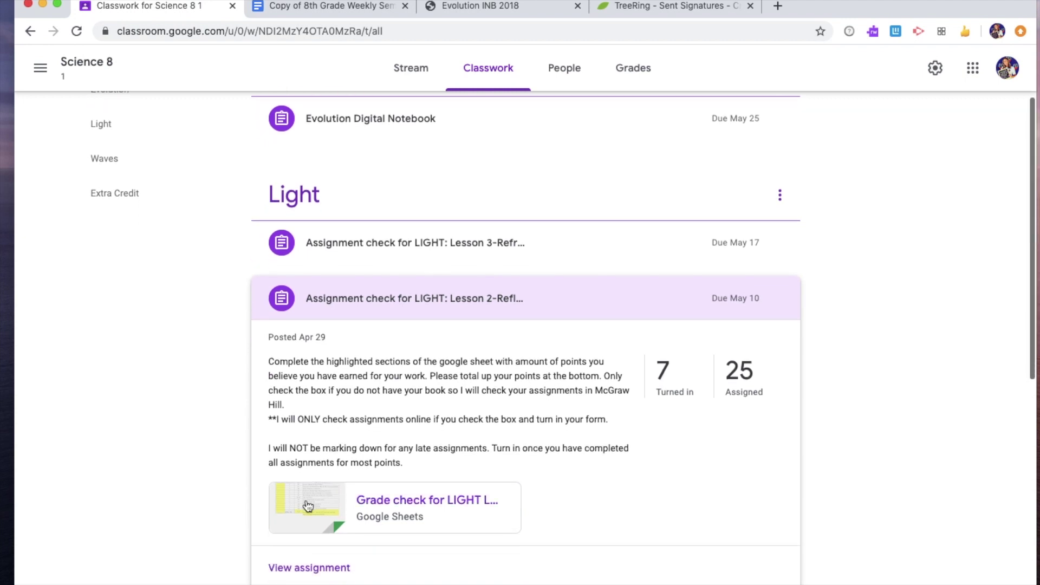
click(553, 248)
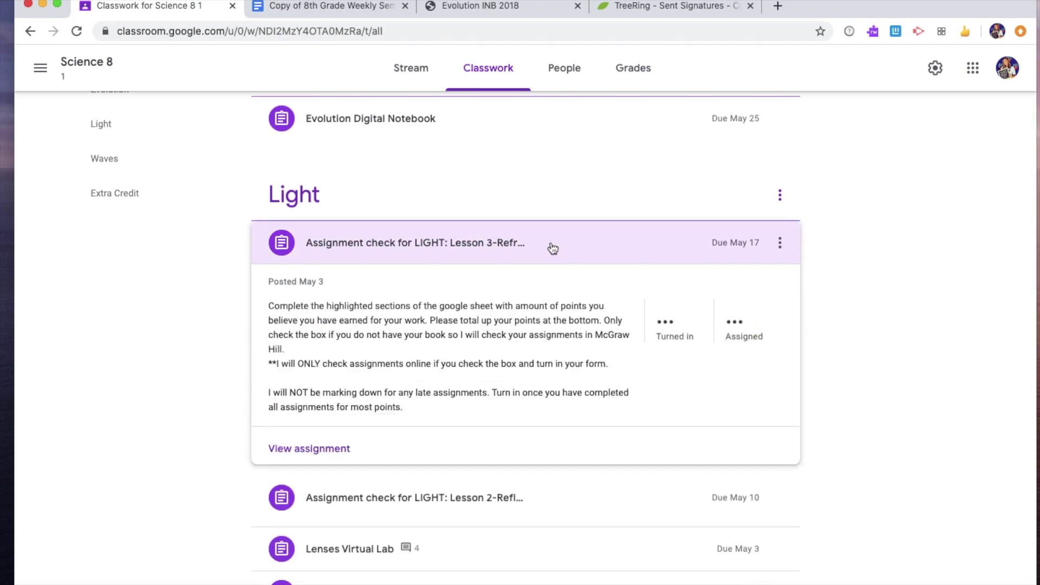
click(664, 314)
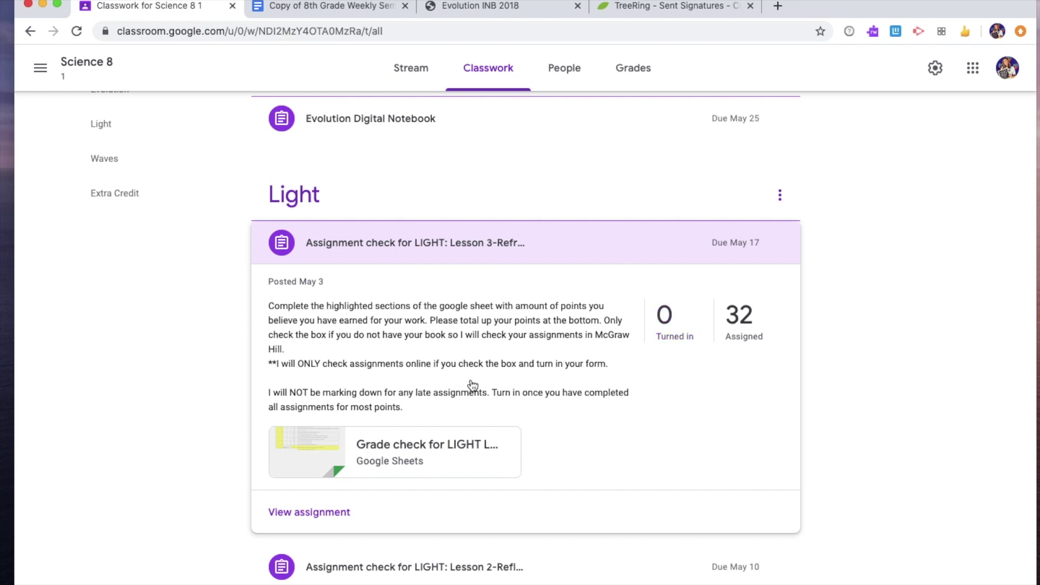
- Open the grade check sheet attached to the Light Lesson 3 assignment, review it, and return to the classwork list
click(398, 447)
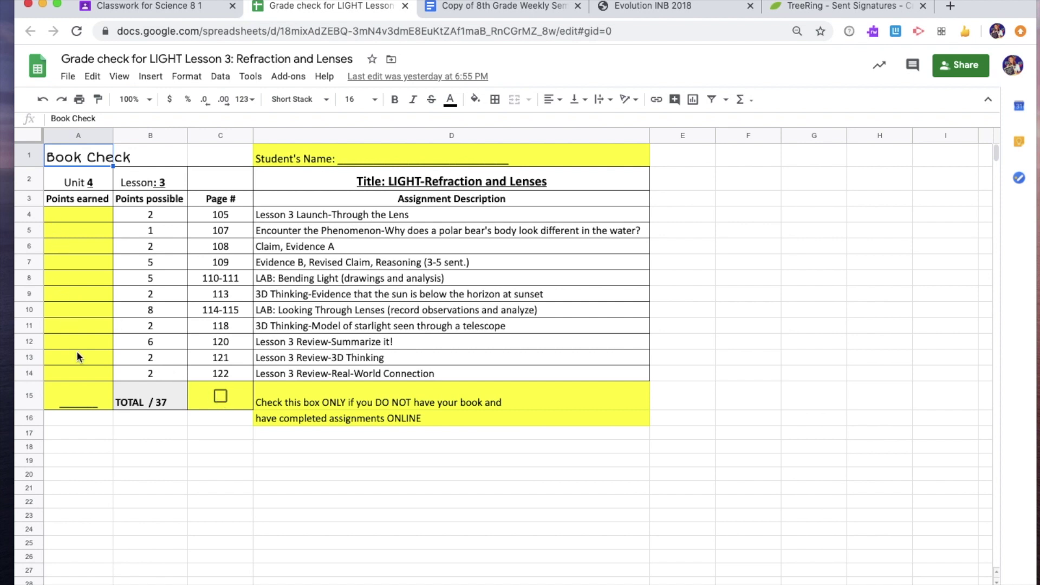
click(406, 7)
scroll(399, 435, up, 2)
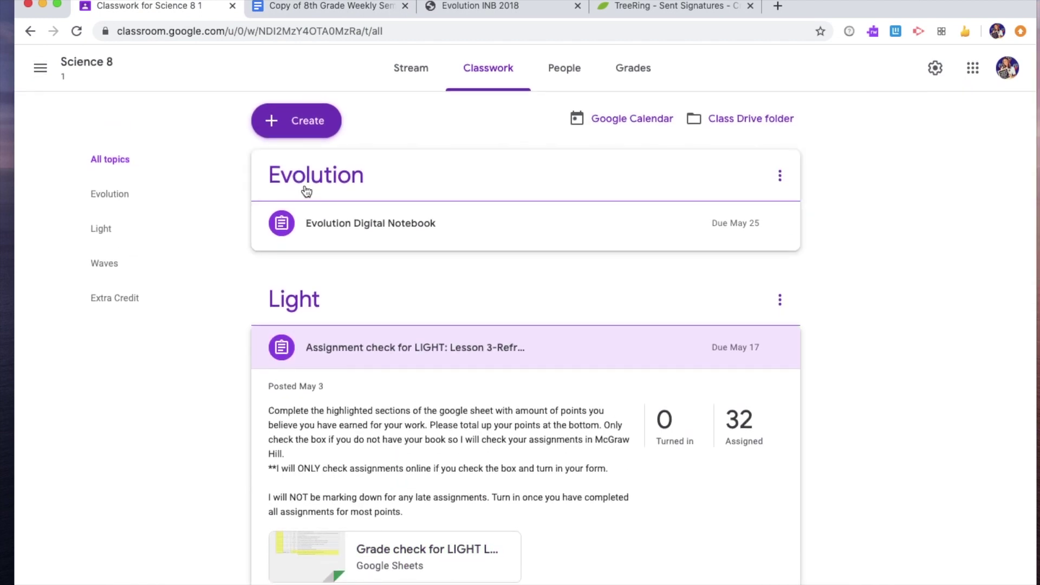
- View the Evolution Digital Notebook assignment and its attached student slides, including the picture question slides, and close the presentation
click(370, 228)
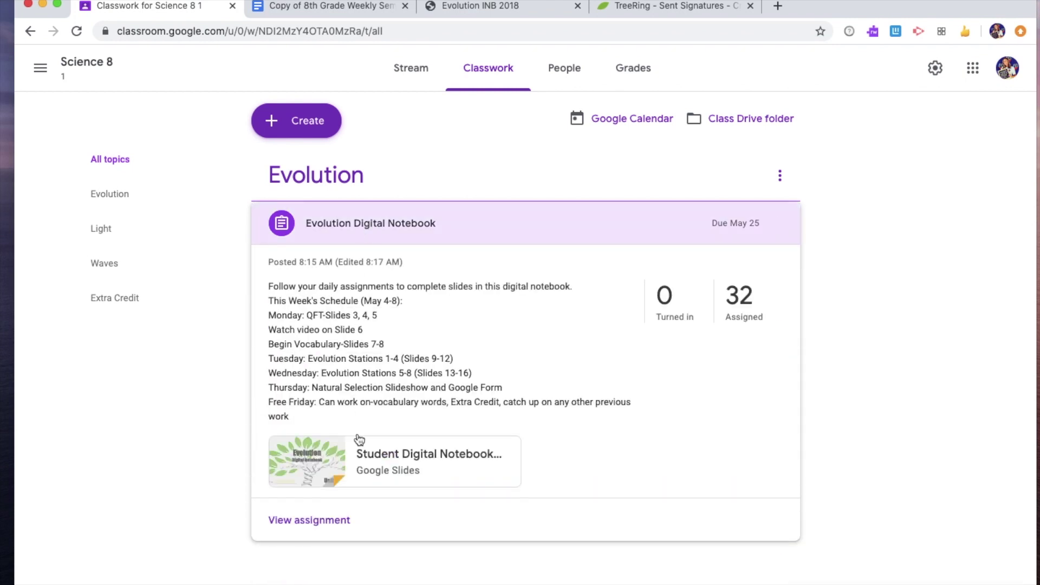
click(400, 459)
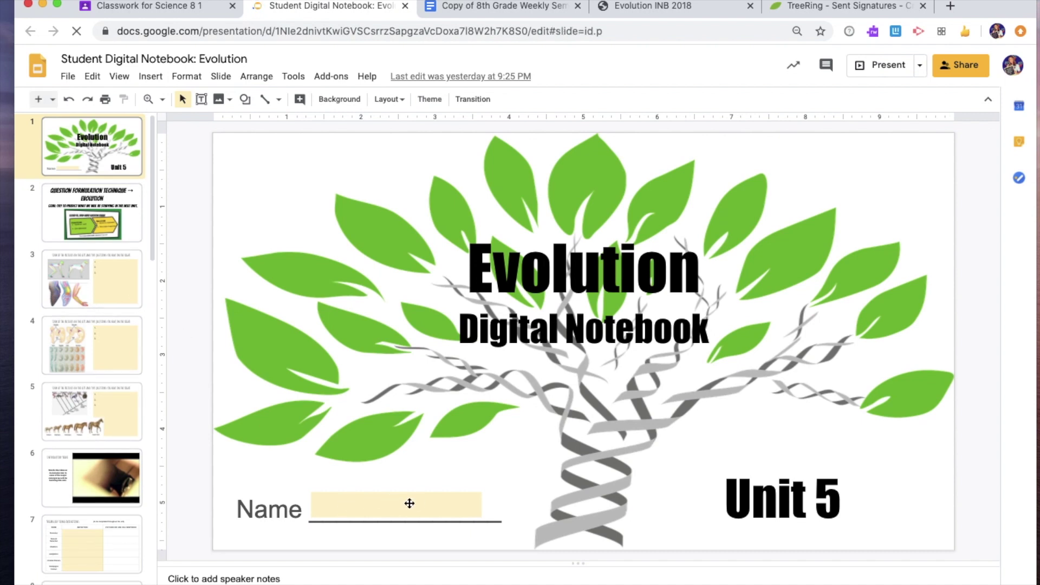
click(112, 293)
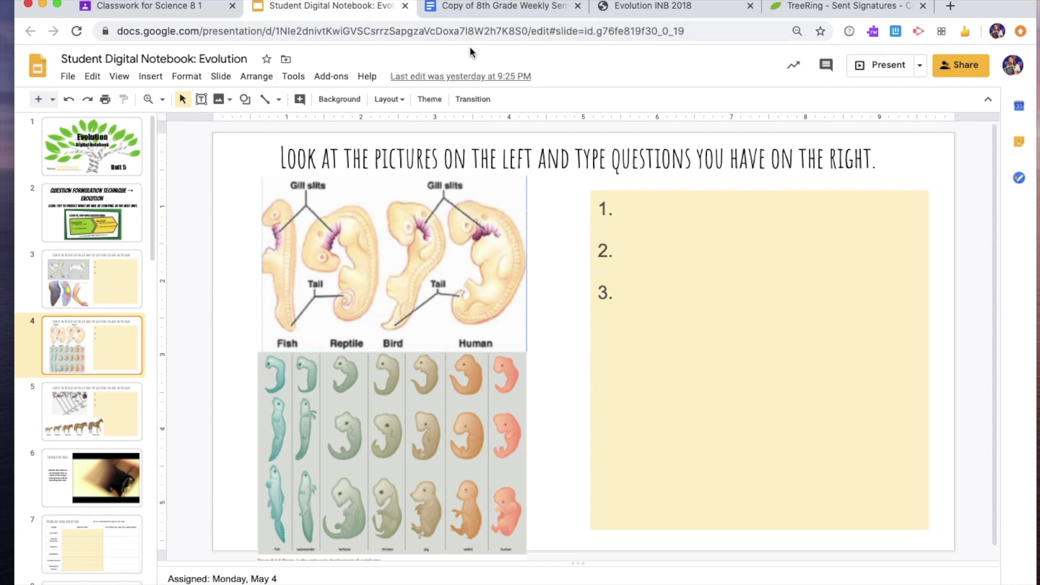
click(405, 6)
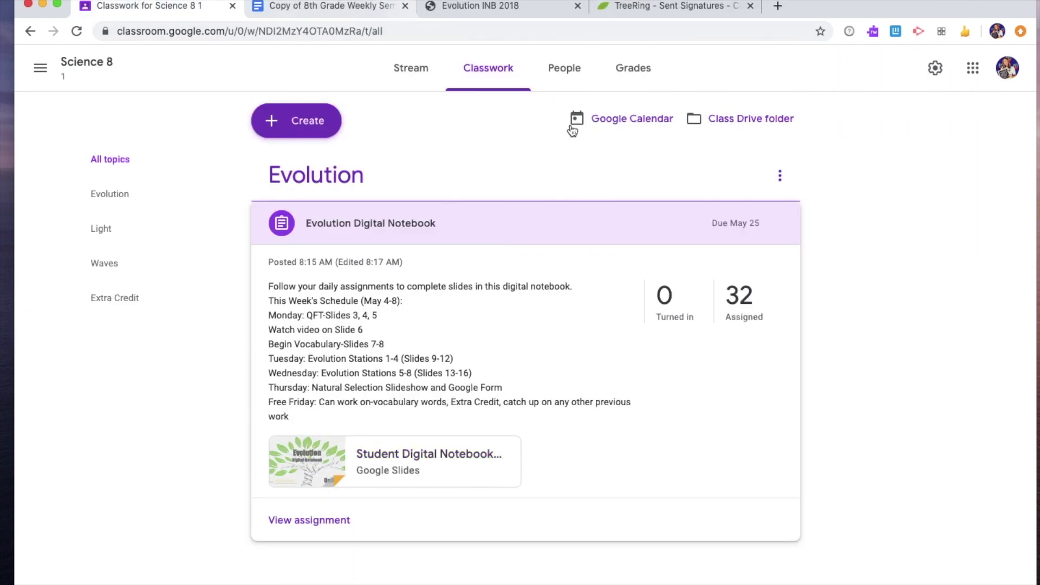
- Open the full Evolution Digital Notebook assignment and view its instructions
click(313, 521)
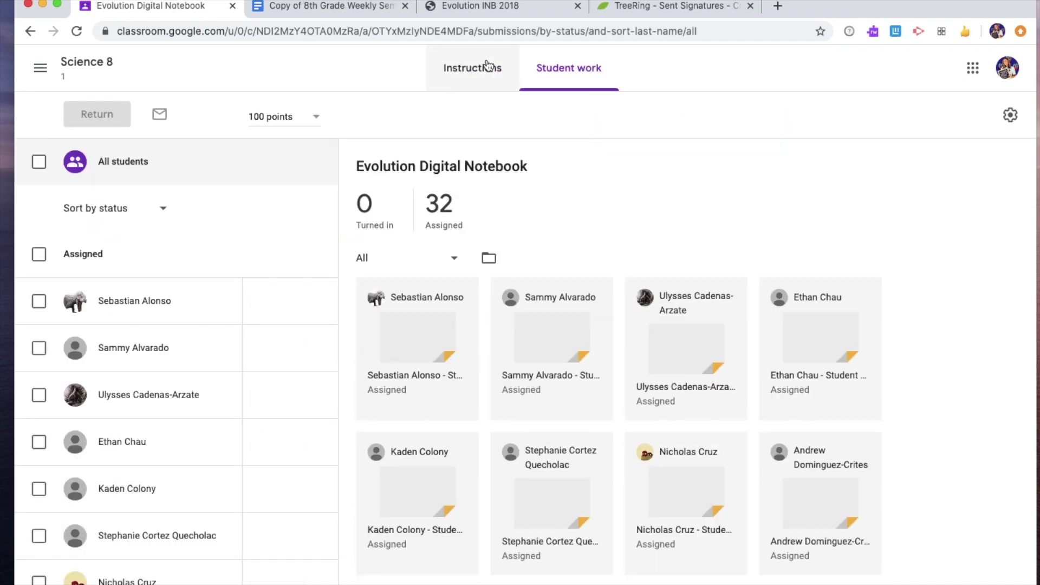
click(474, 68)
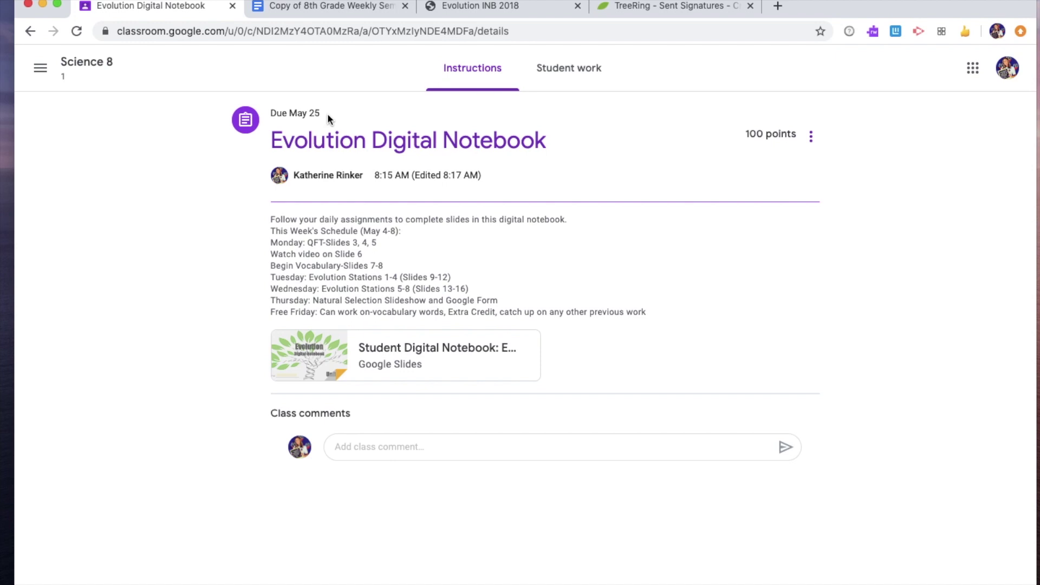
- Return to the Science 8 class stream and review the Evolution unit announcement
click(84, 62)
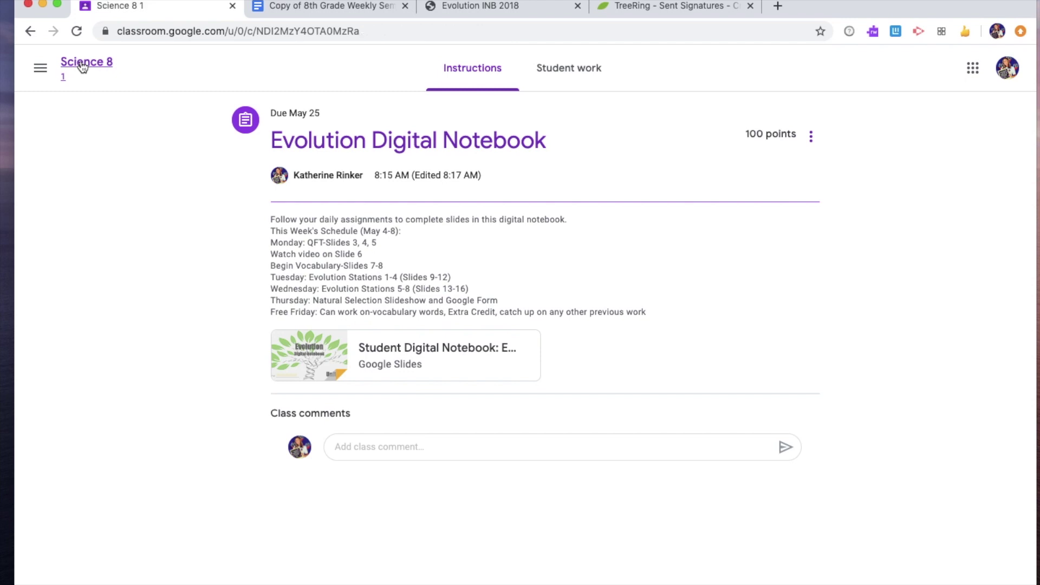
scroll(487, 365, down, 5)
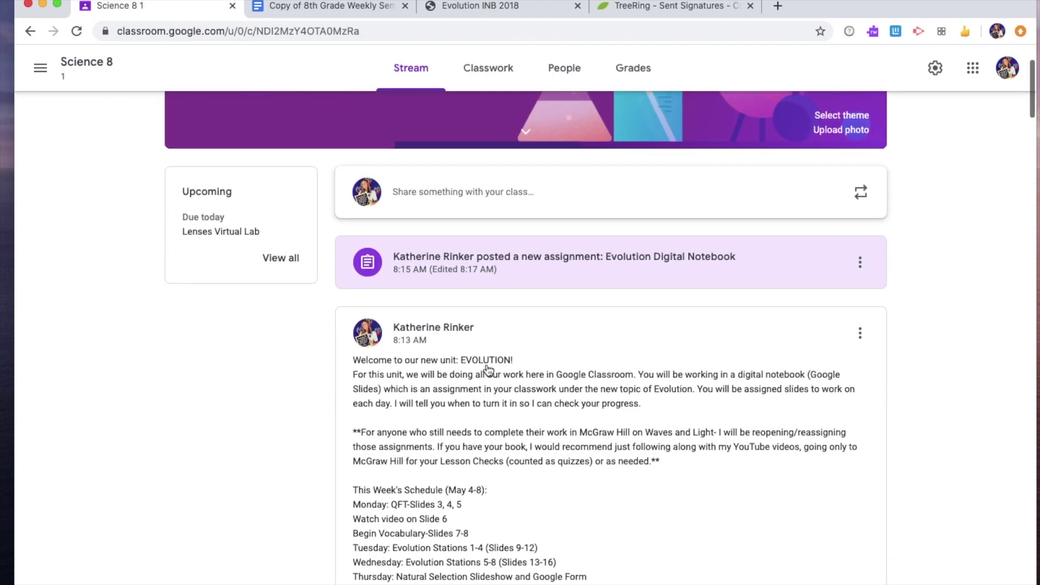
scroll(487, 365, up, 2)
scroll(487, 365, up, 2)
scroll(486, 364, down, 3)
scroll(487, 368, up, 2)
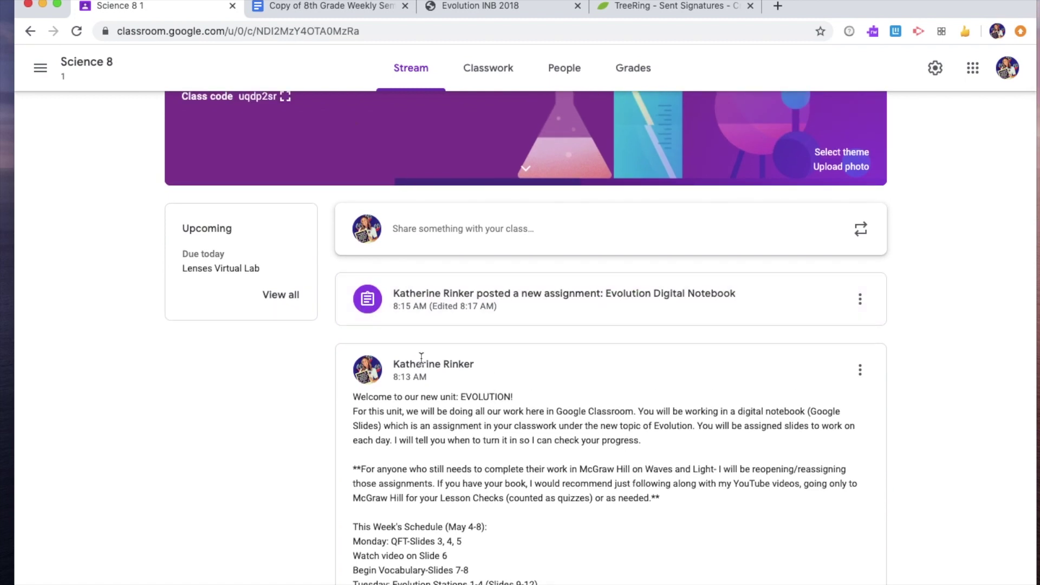
- Revisit the Classwork page and go back to the stream to look through the recent posts
click(503, 72)
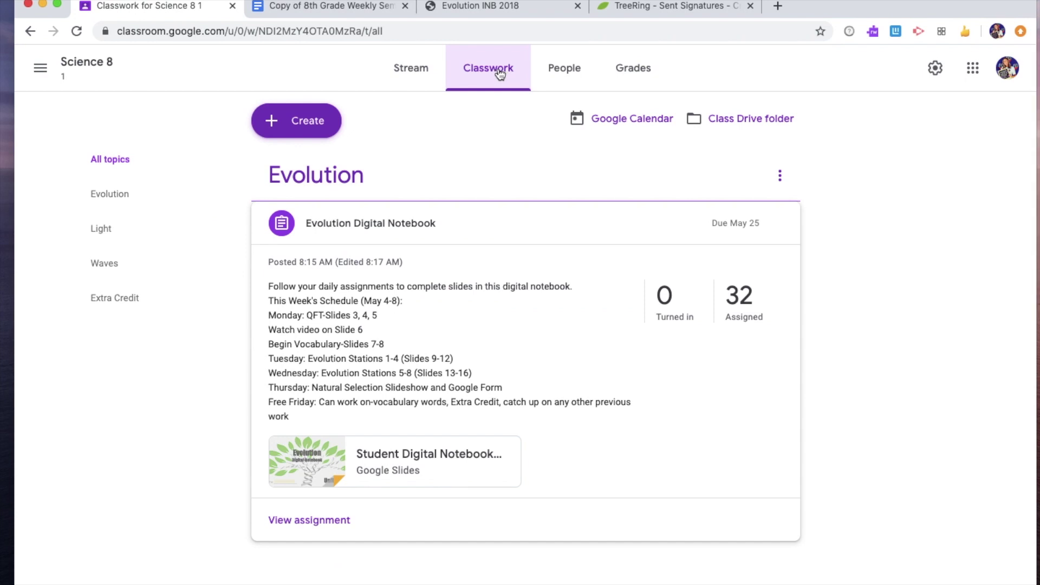
click(416, 76)
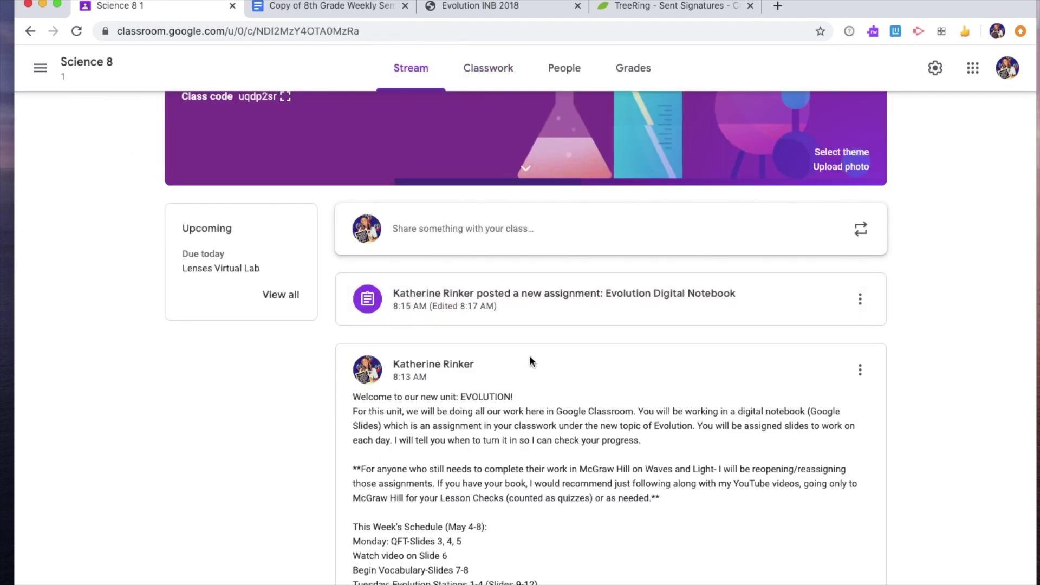
scroll(528, 356, down, 8)
scroll(531, 357, up, 8)
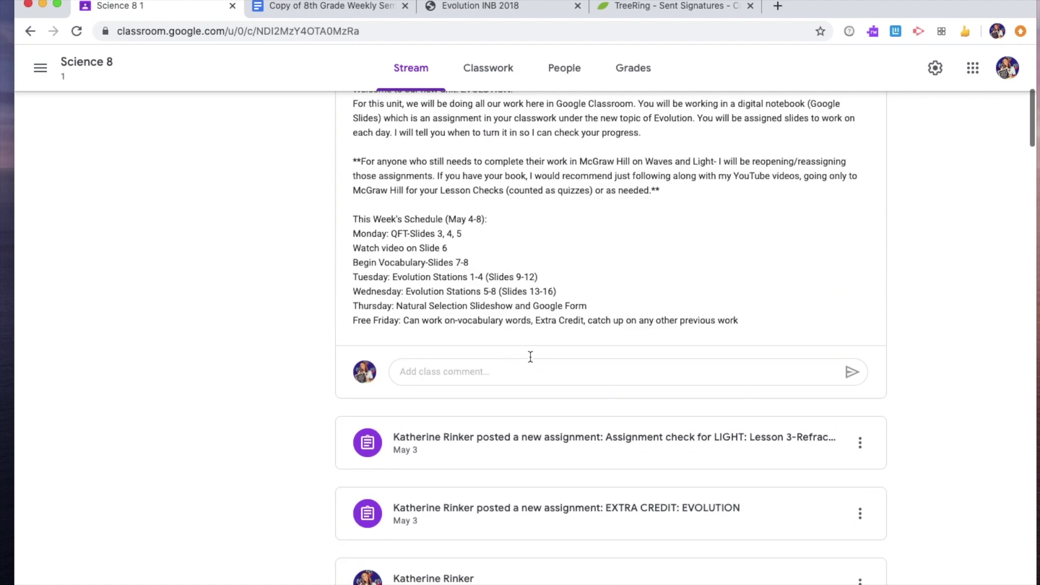
- View the class gradebook and return to the beginning of the class stream
click(634, 75)
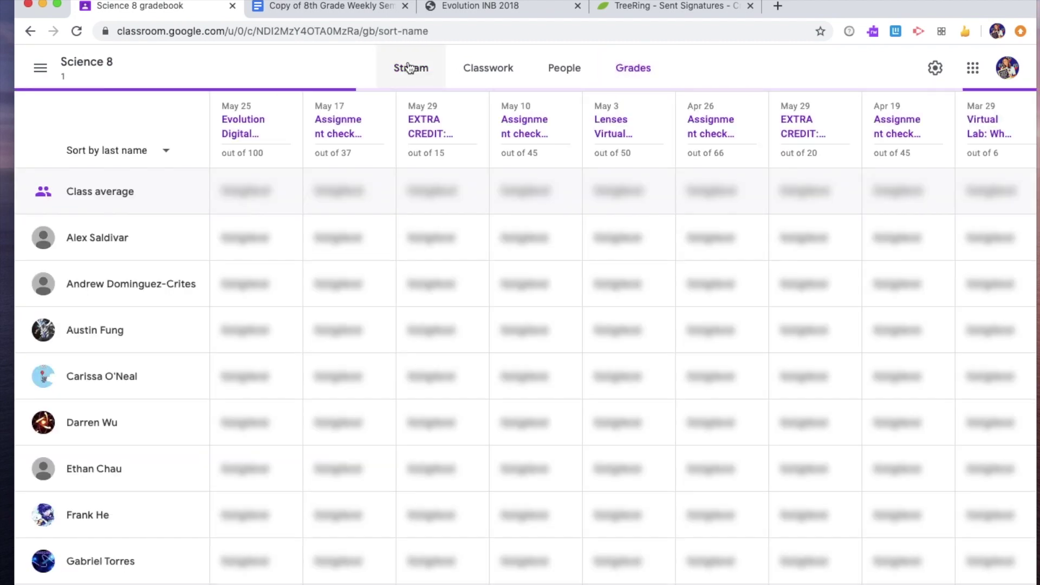
click(431, 75)
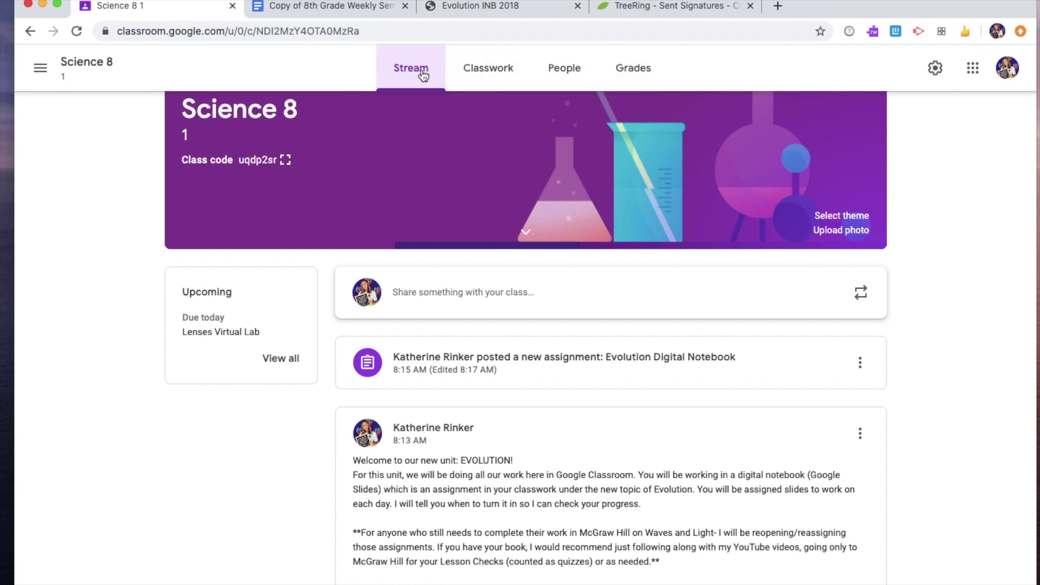
scroll(450, 355, down, 3)
scroll(466, 355, up, 3)
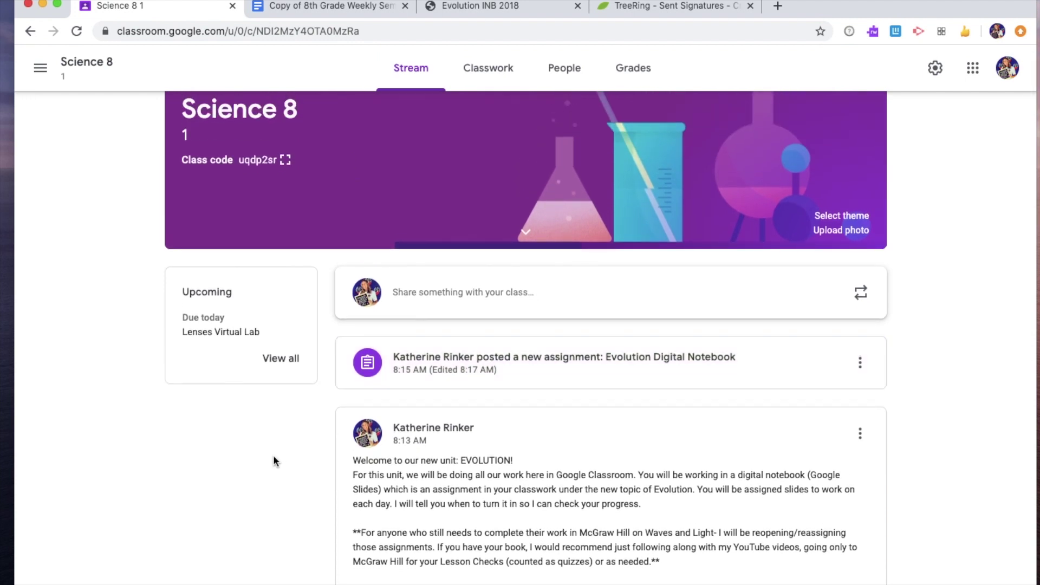
scroll(274, 461, up, 1)
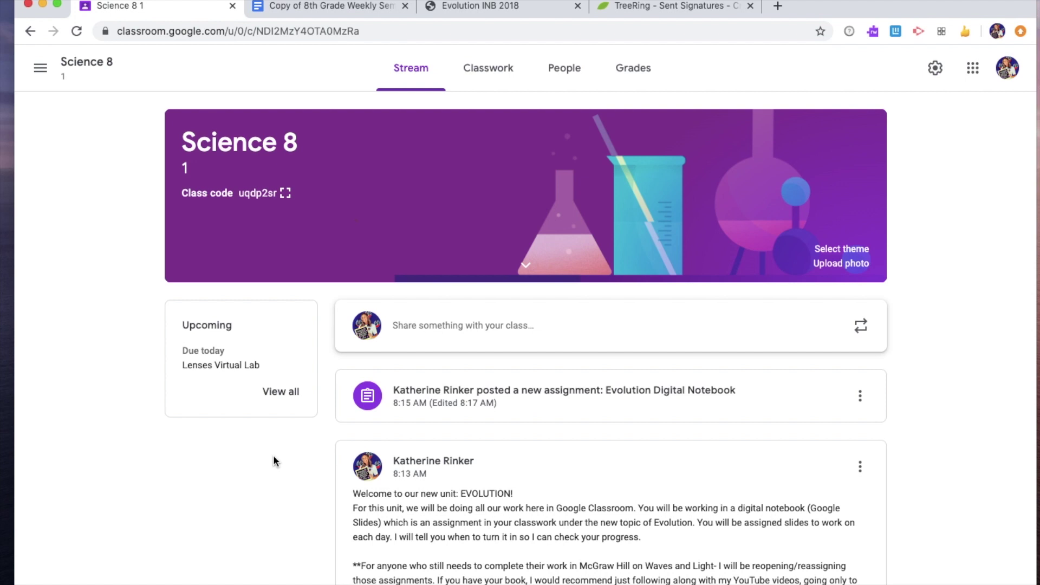